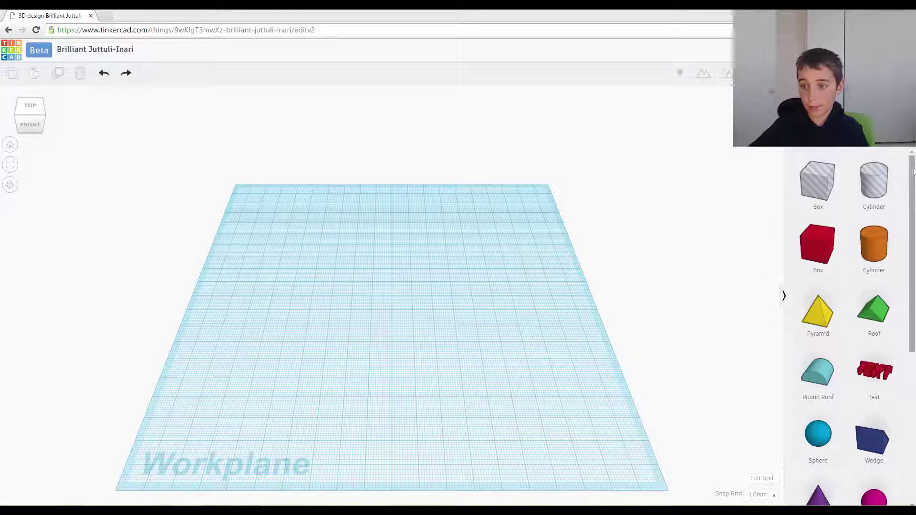
# Add a solid box to the workplane and place a ruler near the workplane's front-left corner
pyautogui.moveTo(824, 245); pyautogui.dragTo(455, 259)
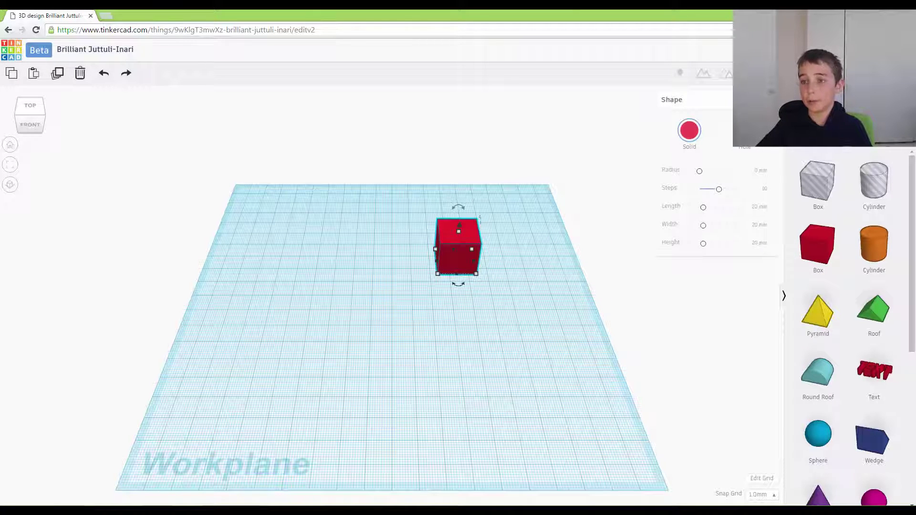
pyautogui.press('r')
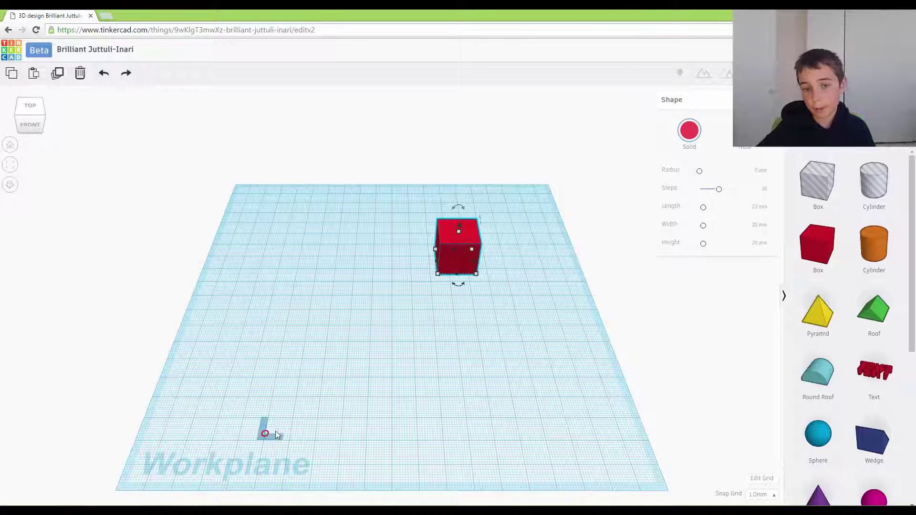
pyautogui.click(256, 438)
# Set the box's width and depth to 100 mm each
pyautogui.click(462, 298)
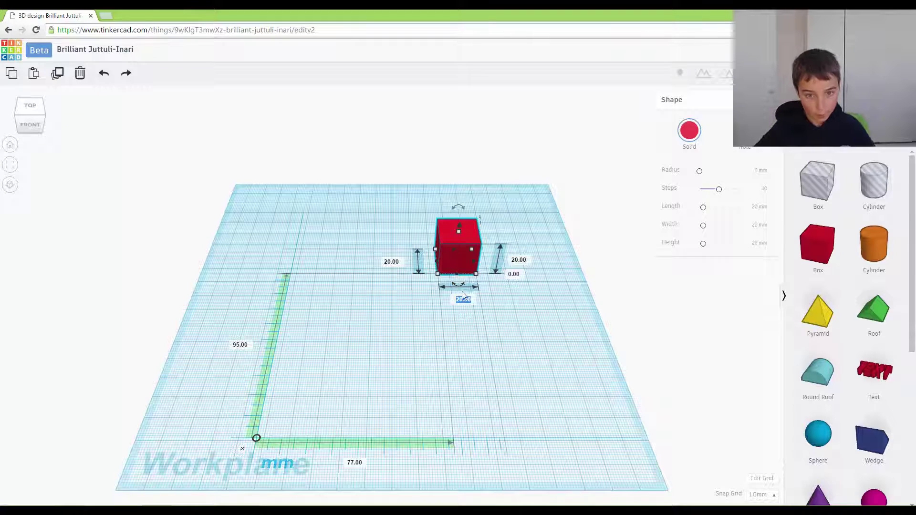
pyautogui.write('100')
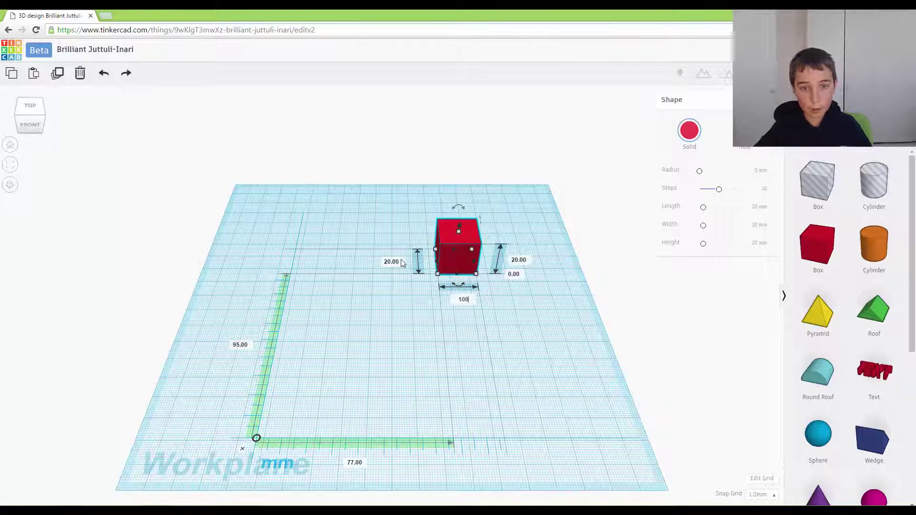
pyautogui.press('Return')
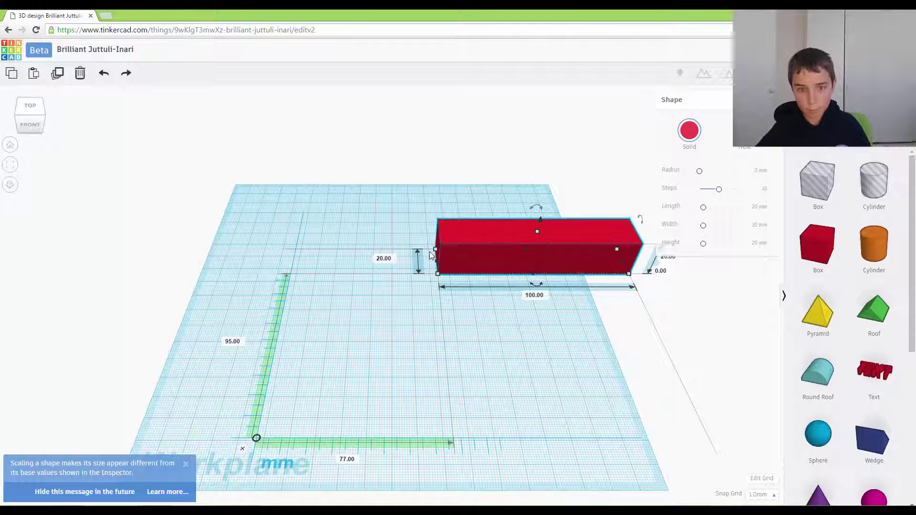
pyautogui.click(385, 257)
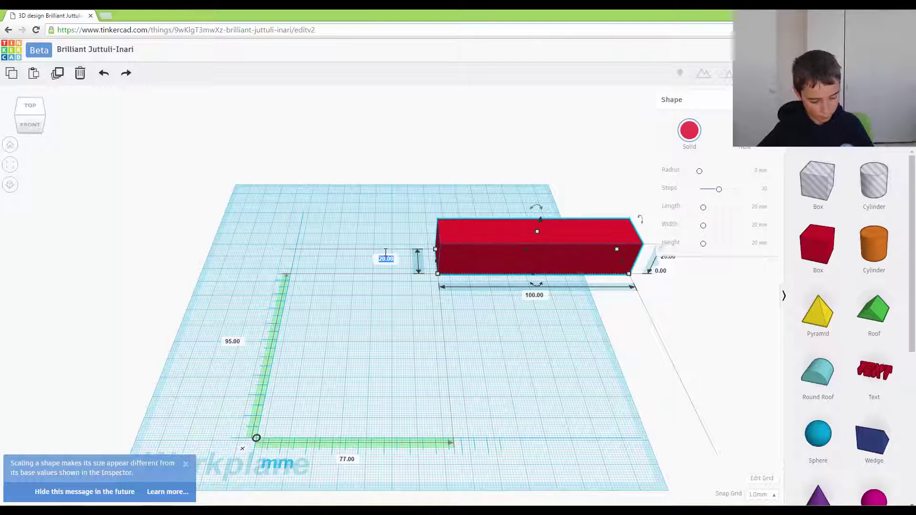
pyautogui.write('100')
pyautogui.press('Return')
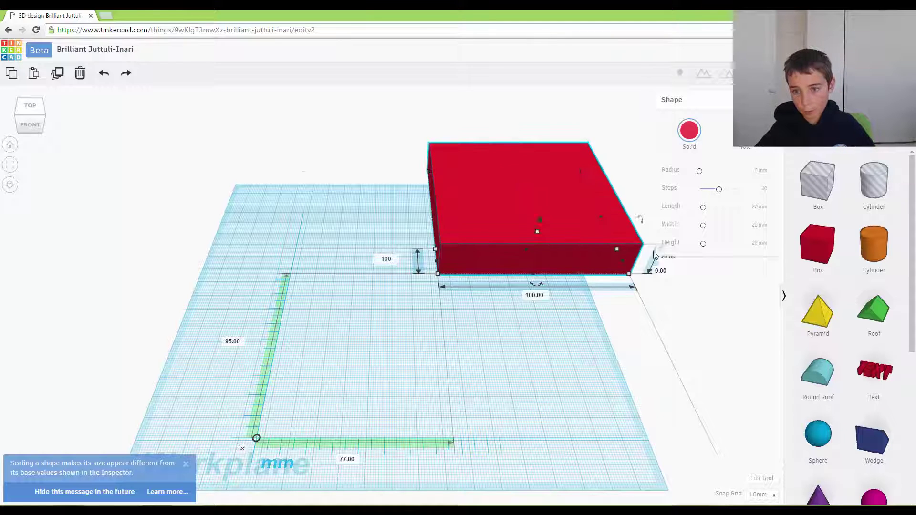
# Set the box's height to 100 mm and move it to about 16 mm across and 65 mm back from the ruler origin
pyautogui.click(673, 258)
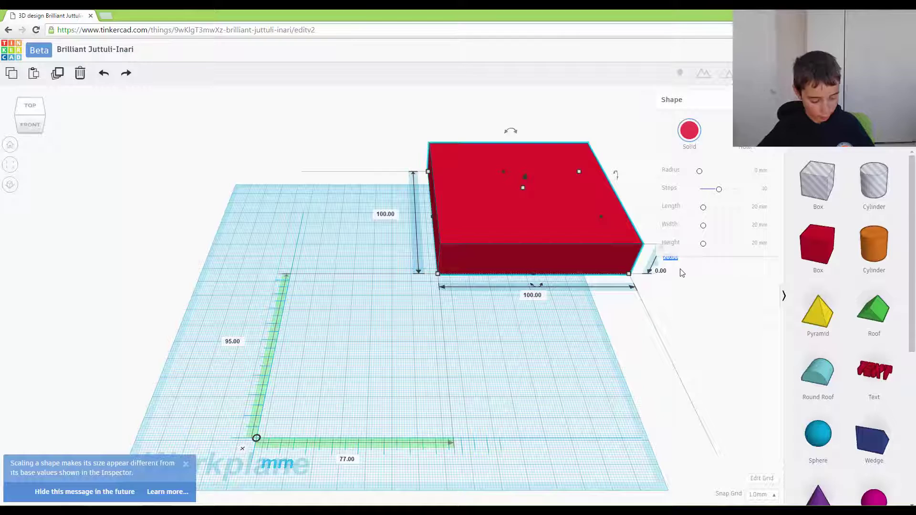
pyautogui.write('100')
pyautogui.press('Return')
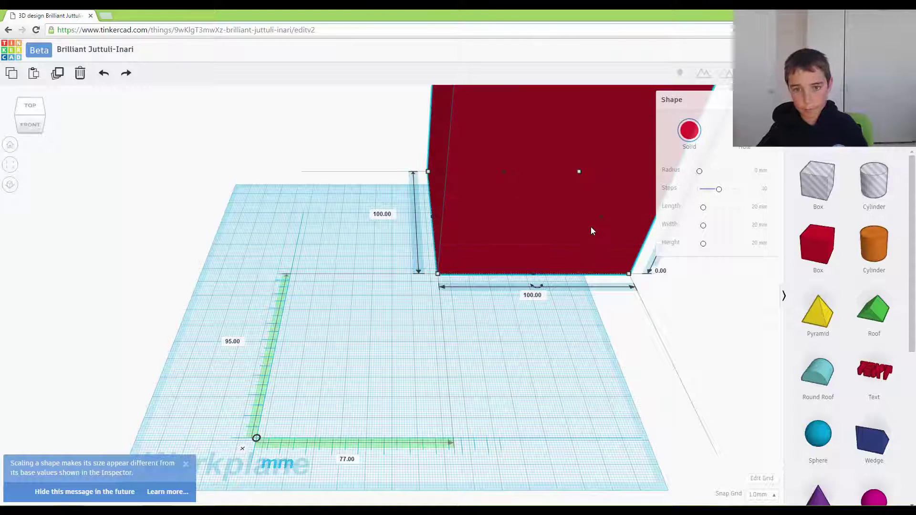
pyautogui.moveTo(465, 267); pyautogui.dragTo(430, 270)
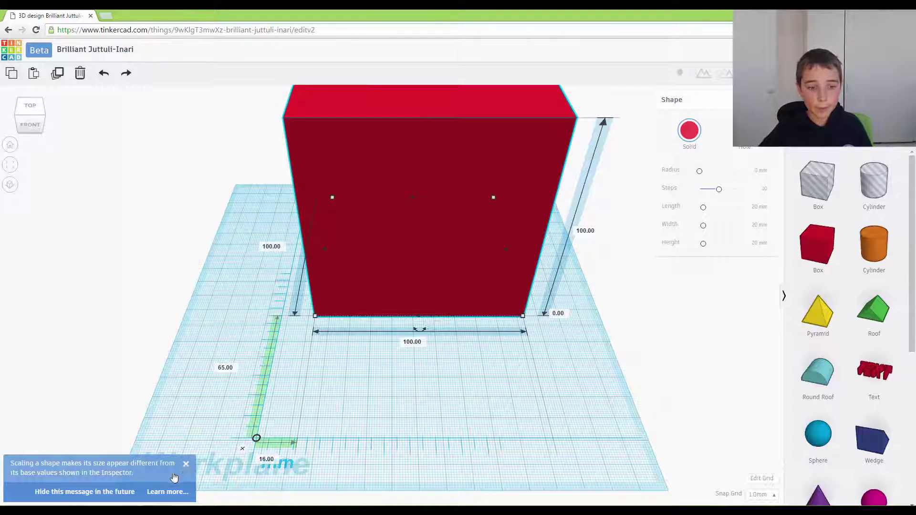
pyautogui.click(186, 464)
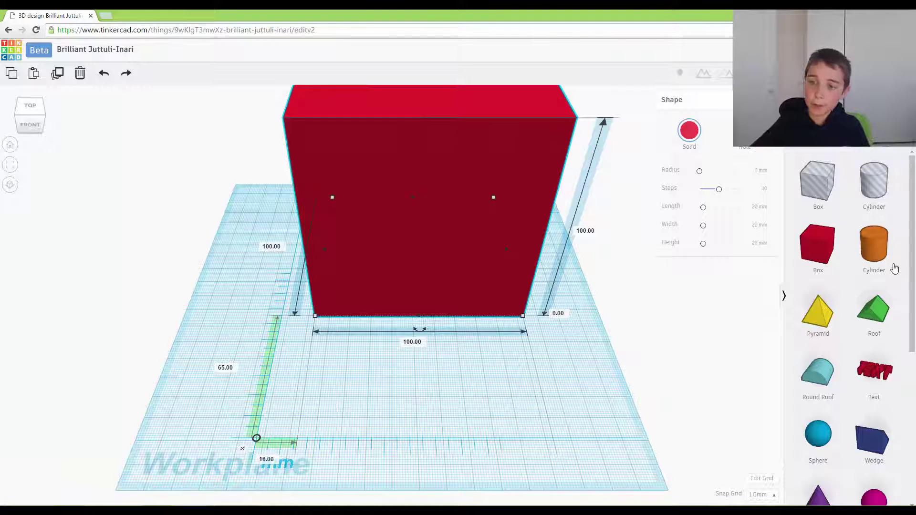
# Add a second solid box in front of the large cube and make it 2 mm deep and 40 mm high
pyautogui.moveTo(814, 257); pyautogui.dragTo(491, 394)
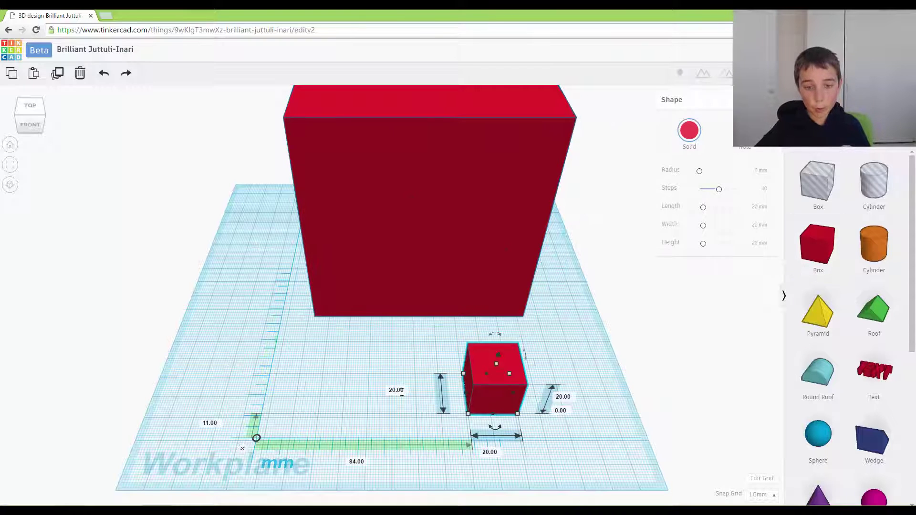
pyautogui.write('2')
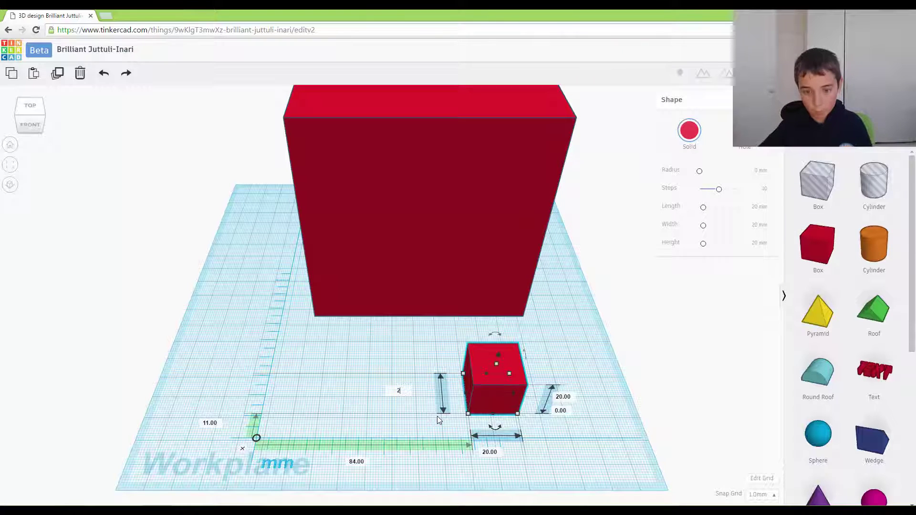
pyautogui.press('Return')
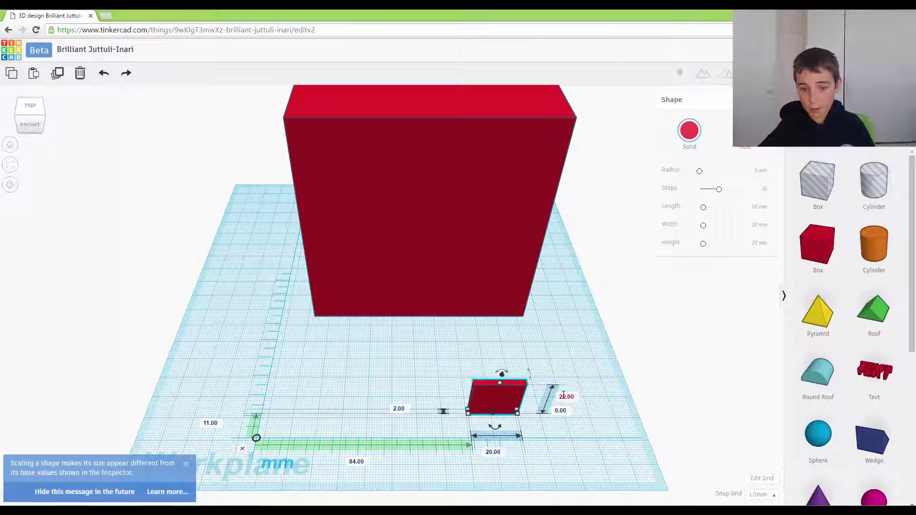
pyautogui.write('40')
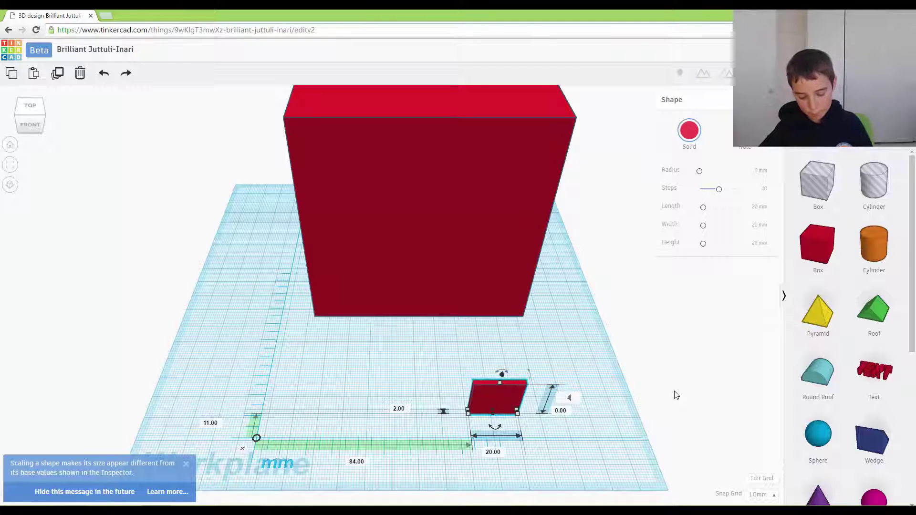
pyautogui.press('Return')
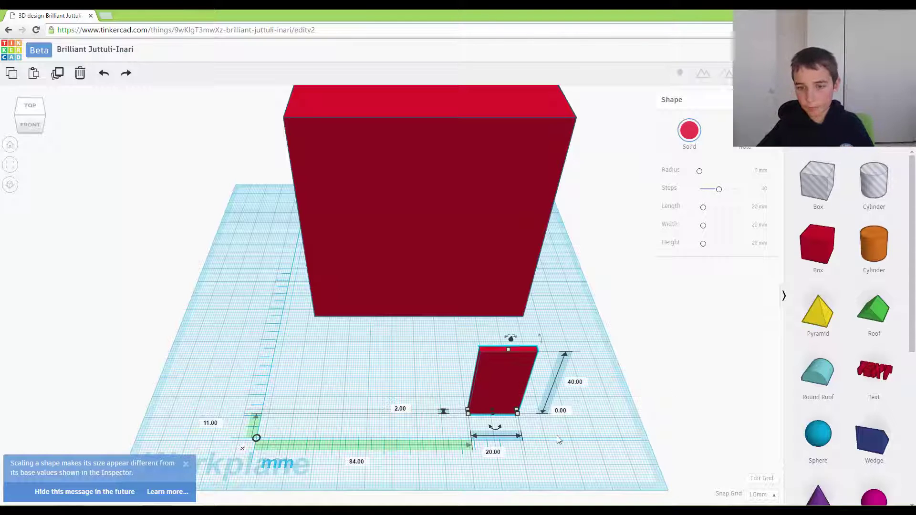
# Align the large cube and the thin slab on their centres across the width and flush at their front faces
pyautogui.keyDown('shift'); pyautogui.click(453, 287); pyautogui.keyUp('shift')
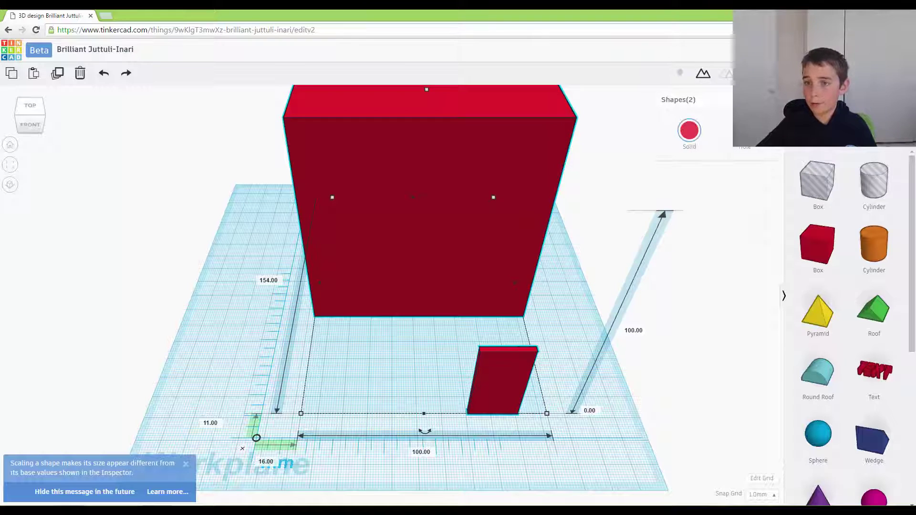
pyautogui.press('l')
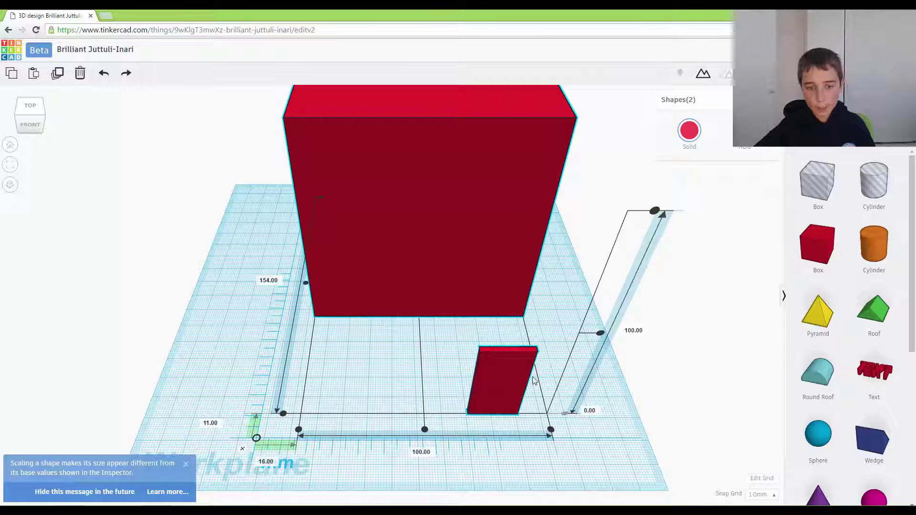
pyautogui.click(424, 430)
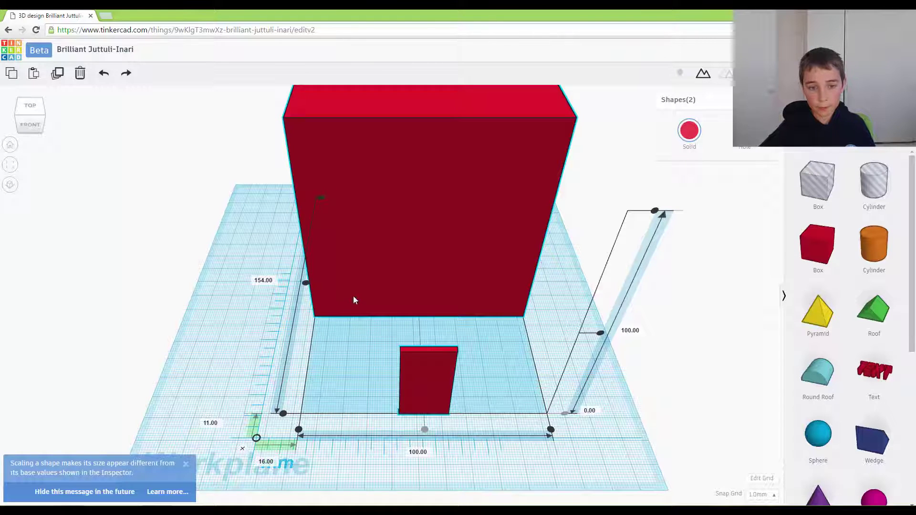
pyautogui.click(283, 414)
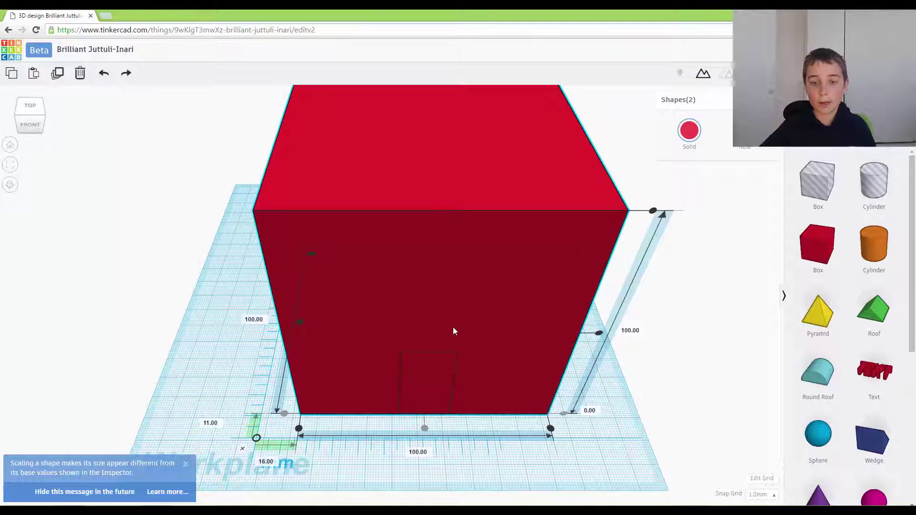
# Move the large cube back 2 mm behind the door slab's front face and group the two shapes
pyautogui.click(647, 458)
pyautogui.click(423, 272)
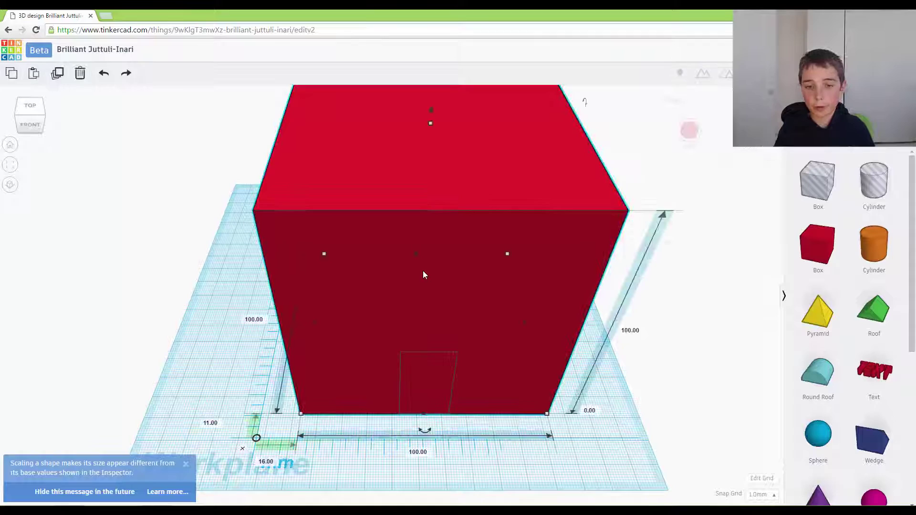
pyautogui.press('Up')
pyautogui.press('Up')
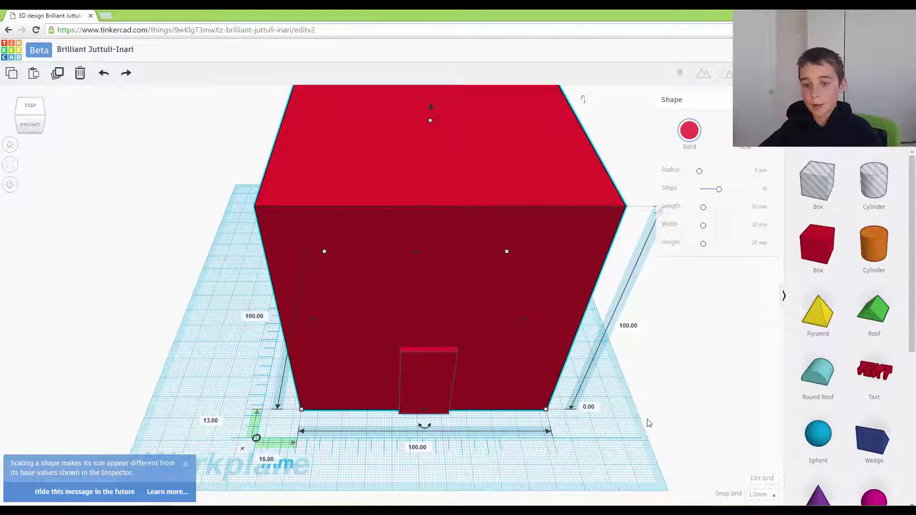
pyautogui.moveTo(639, 420)
pyautogui.mouseDown()
pyautogui.moveTo(480, 267)
pyautogui.moveTo(335, 202)
pyautogui.mouseUp()
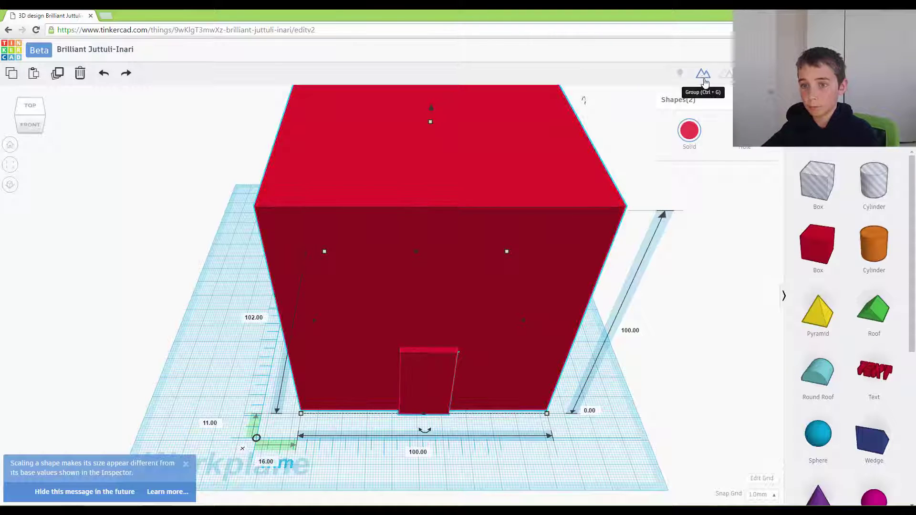
pyautogui.click(740, 296)
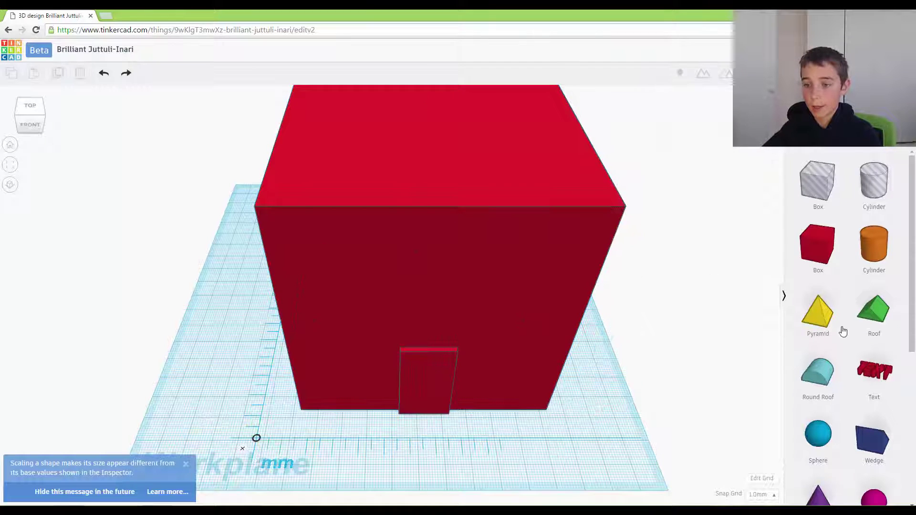
# Add a solid cylinder to the workplane, move the cube with its door back, and position the cylinder in front of it
pyautogui.moveTo(876, 258); pyautogui.dragTo(579, 418)
pyautogui.moveTo(502, 309)
pyautogui.mouseDown()
pyautogui.moveTo(497, 281)
pyautogui.moveTo(501, 296)
pyautogui.mouseUp()
pyautogui.moveTo(580, 420); pyautogui.dragTo(510, 382)
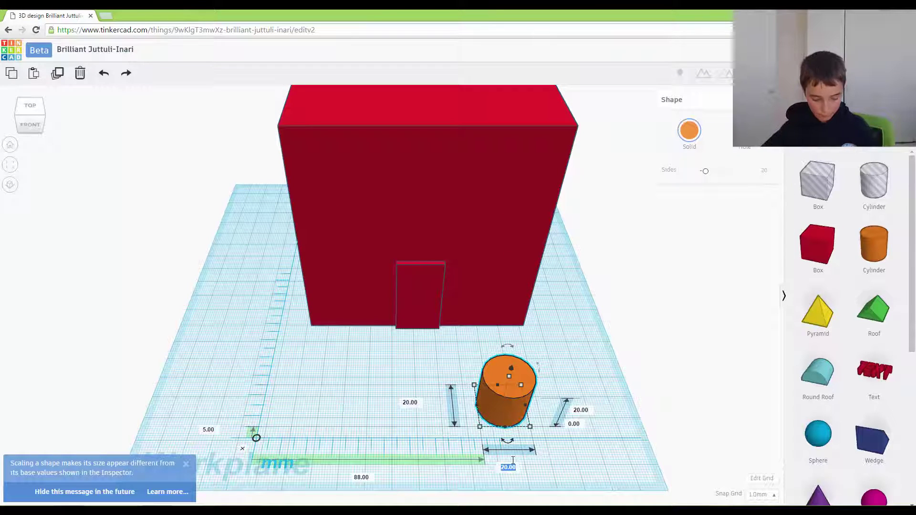
# Set the cylinder's width, depth and height to 15 mm each
pyautogui.write('15')
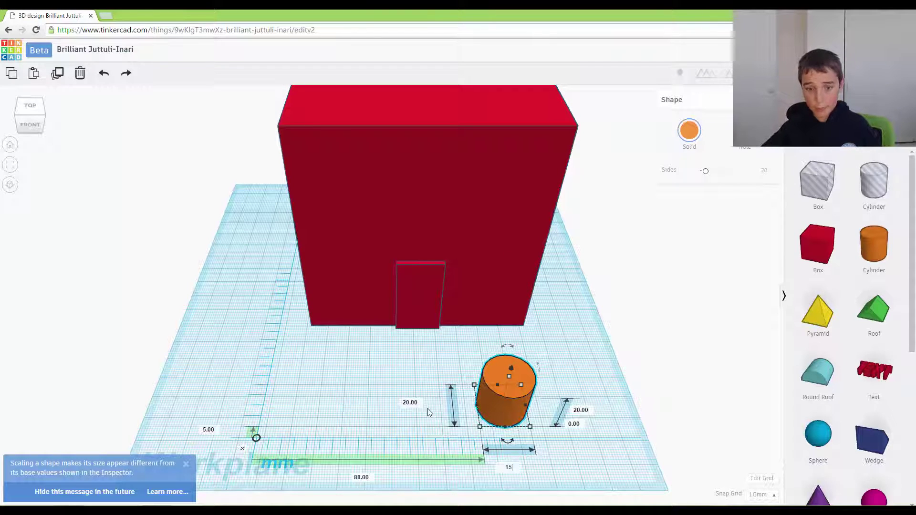
pyautogui.click(410, 405)
pyautogui.write('15')
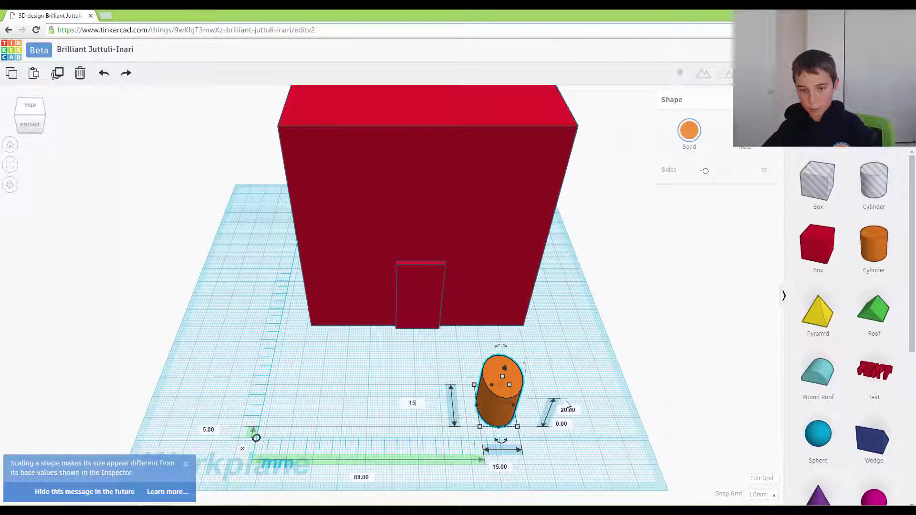
pyautogui.click(567, 409)
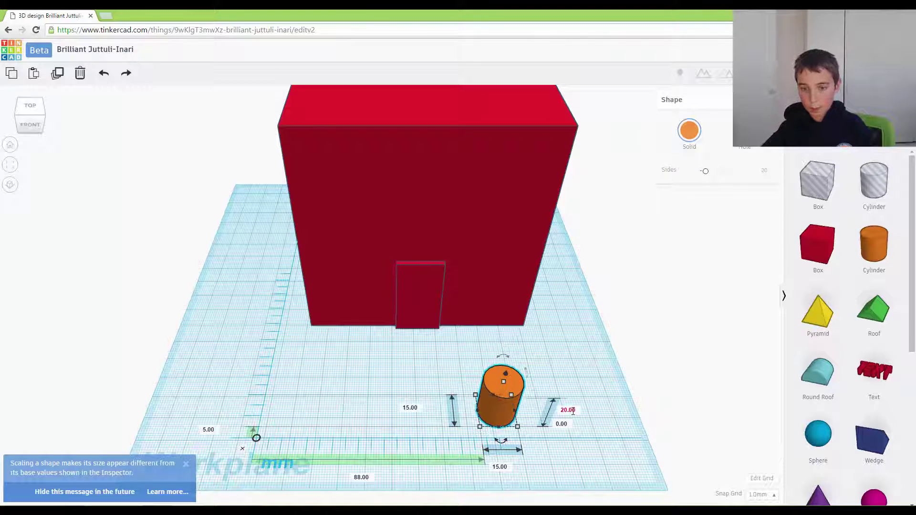
pyautogui.write('15')
pyautogui.press('Return')
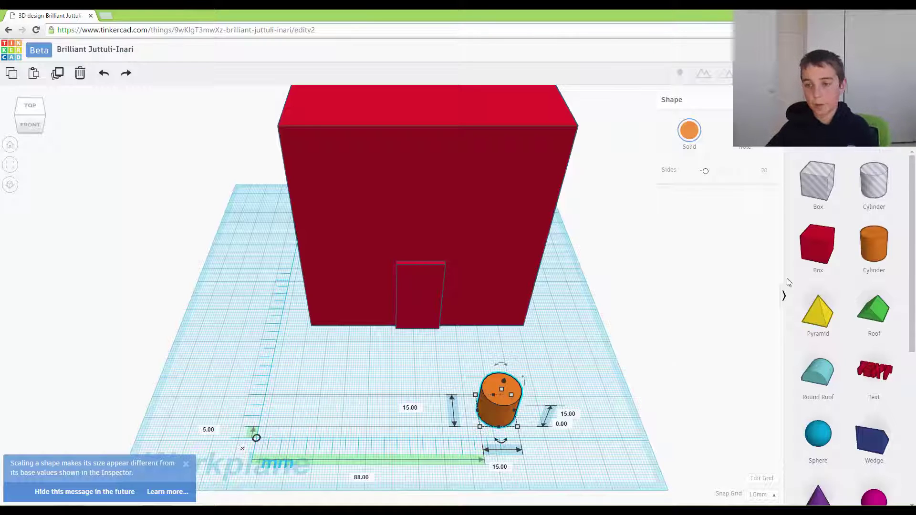
# Add a sphere beside the cylinder and align both shapes on their centres in width and depth
pyautogui.moveTo(817, 435); pyautogui.dragTo(598, 401)
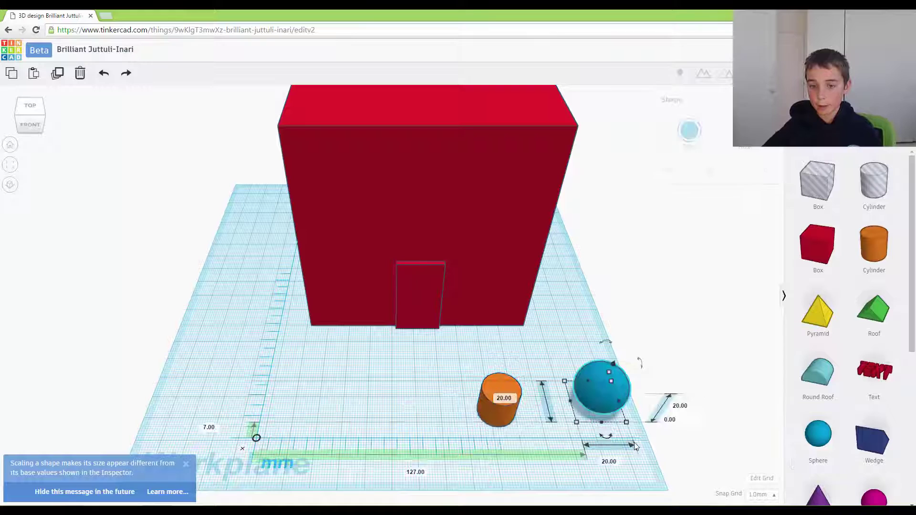
pyautogui.moveTo(438, 396); pyautogui.dragTo(439, 393)
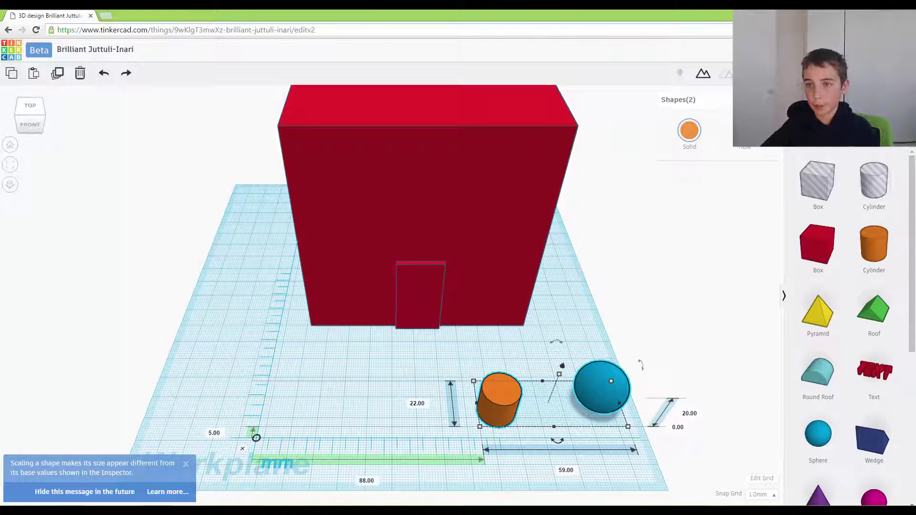
pyautogui.click(749, 73)
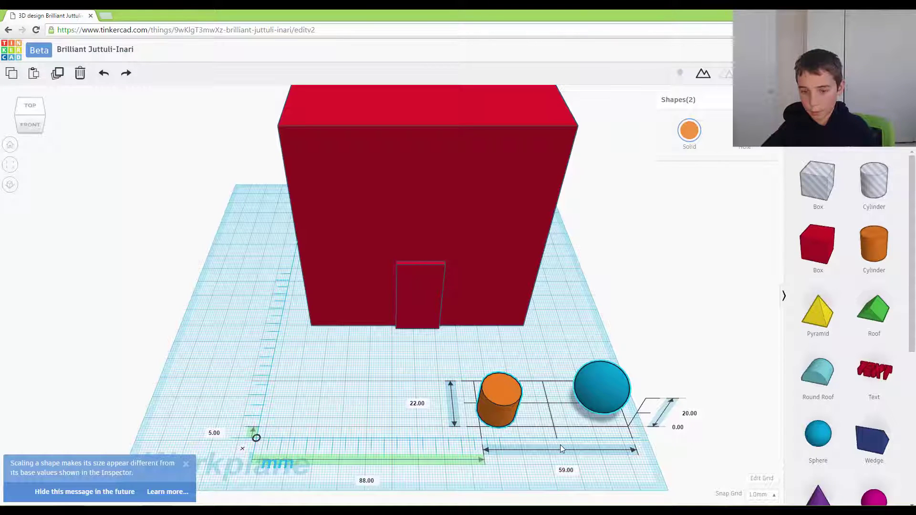
pyautogui.moveTo(560, 436); pyautogui.dragTo(555, 415, button='right')
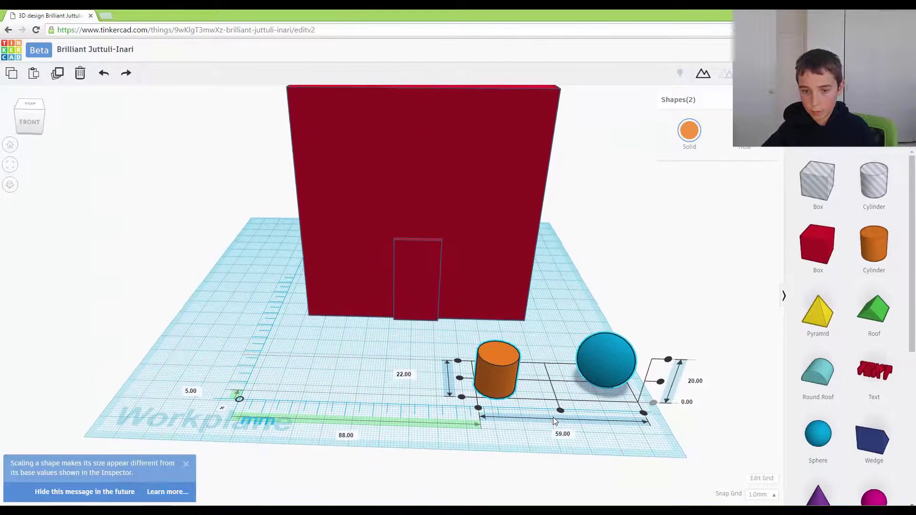
pyautogui.click(554, 418)
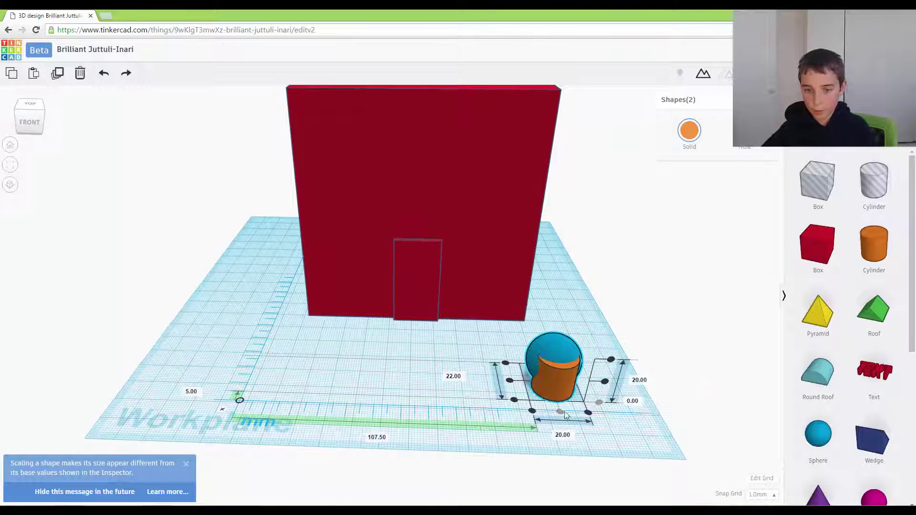
pyautogui.click(510, 380)
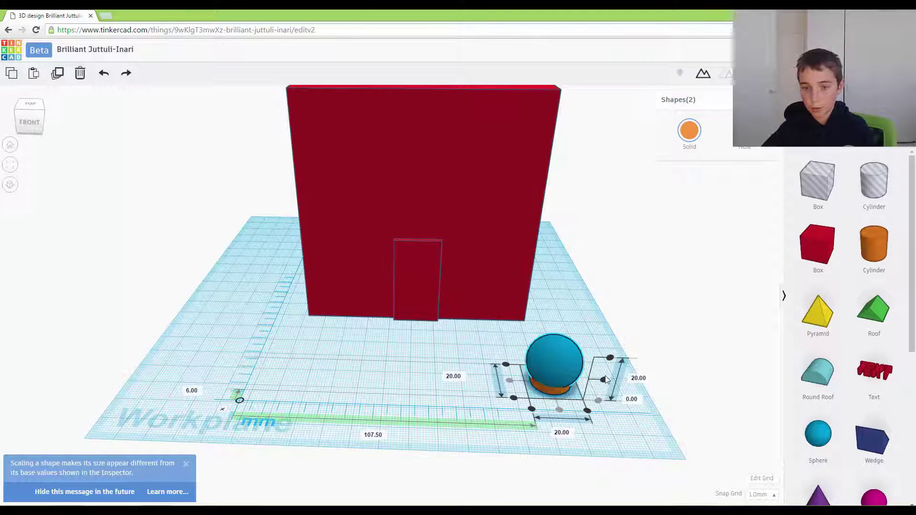
# Raise the sphere 5 mm above the workplane so it sits higher on the cylinder
pyautogui.click(612, 443)
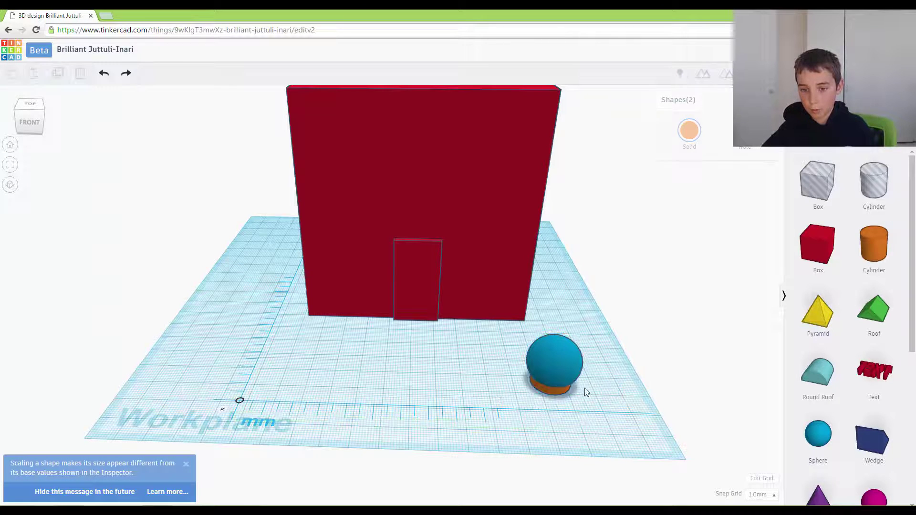
pyautogui.click(555, 357)
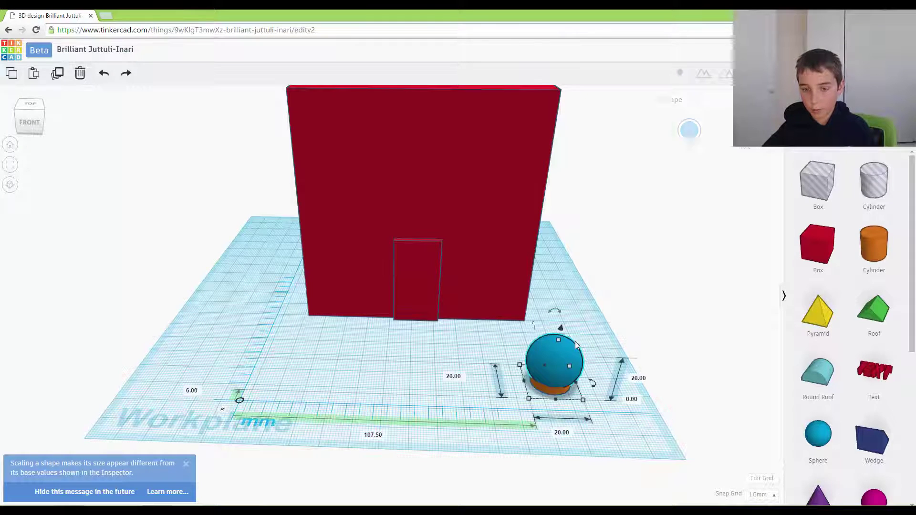
pyautogui.click(637, 401)
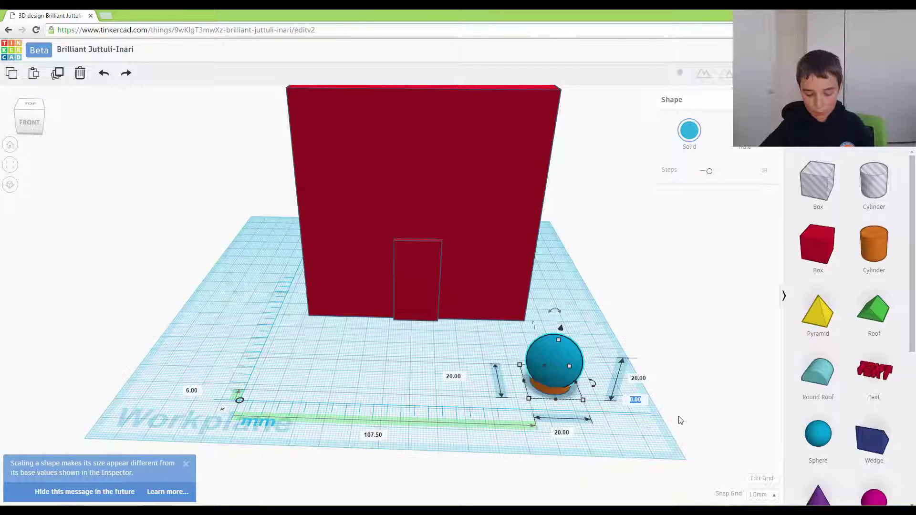
pyautogui.press('Return')
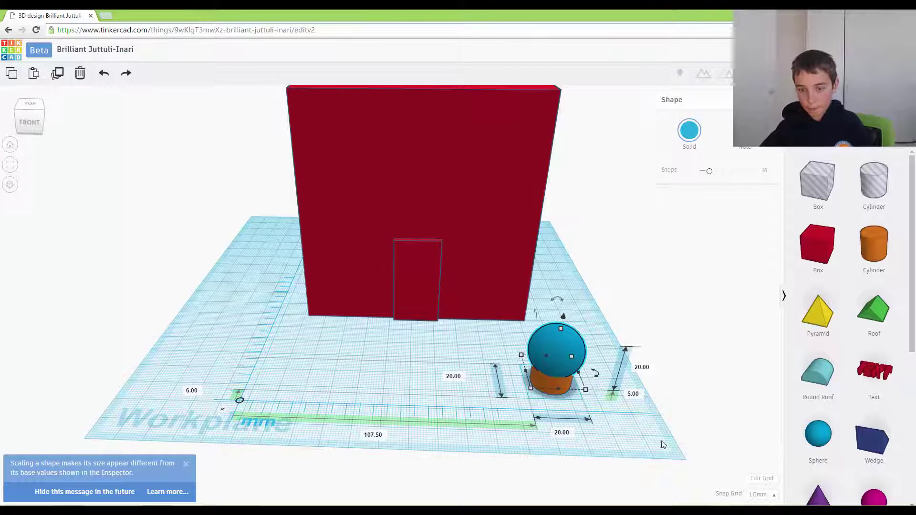
# Select the cylinder and sphere together and group them into one knob shape
pyautogui.click(663, 436)
pyautogui.scroll(5, 659, 425)
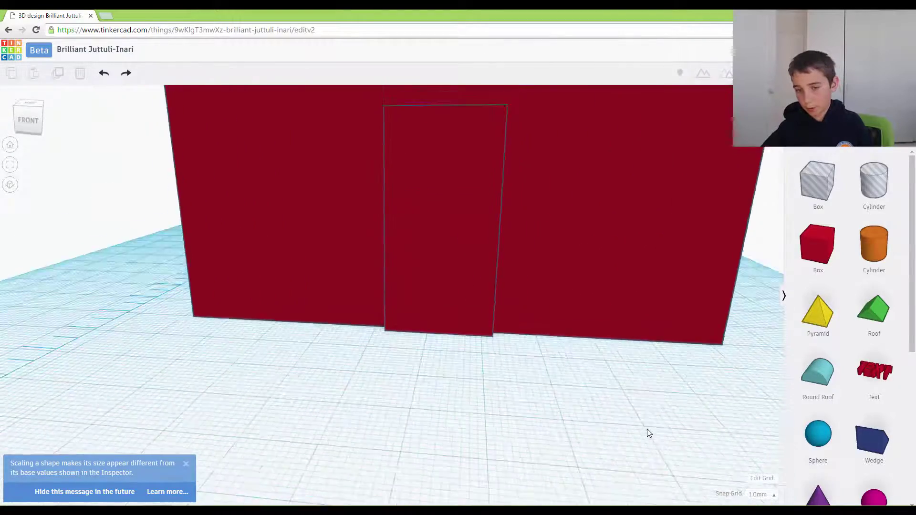
pyautogui.scroll(-5, 646, 428)
pyautogui.moveTo(636, 409); pyautogui.dragTo(636, 401, button='right')
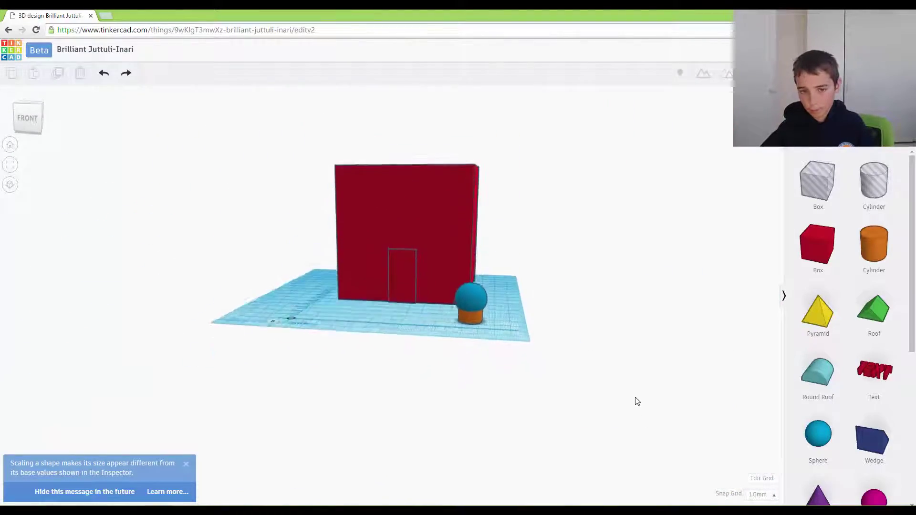
pyautogui.scroll(3, 636, 401)
pyautogui.scroll(1, 639, 399)
pyautogui.moveTo(660, 384); pyautogui.dragTo(622, 301)
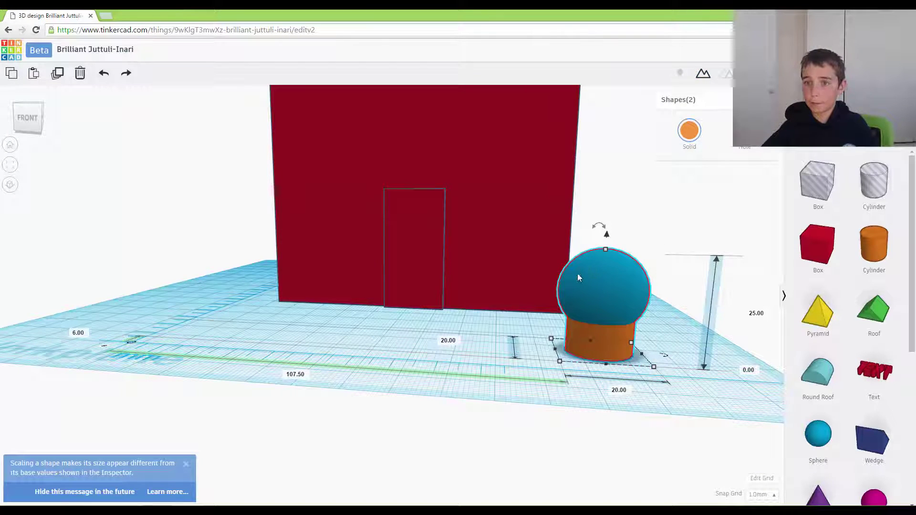
pyautogui.hotkey('ctrl', 'g')
# Rotate the knob a quarter turn onto its side, and another quarter turn so its cylinder end points toward the house
pyautogui.moveTo(597, 234)
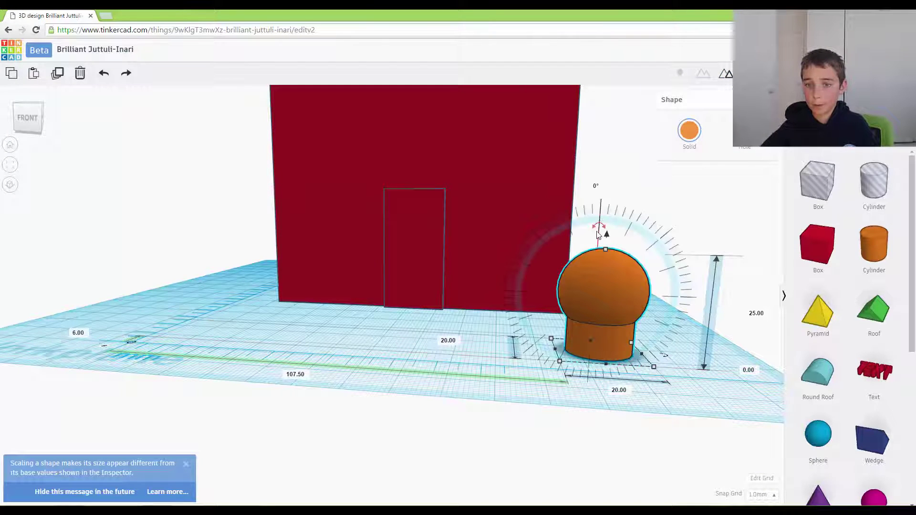
pyautogui.moveTo(602, 232); pyautogui.dragTo(631, 290)
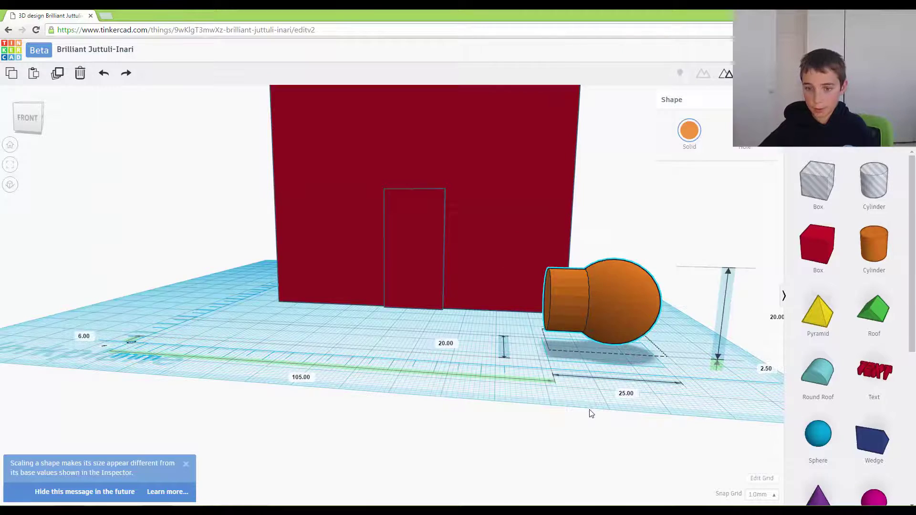
pyautogui.moveTo(589, 410); pyautogui.dragTo(589, 416, button='right')
pyautogui.scroll(-5, 589, 416)
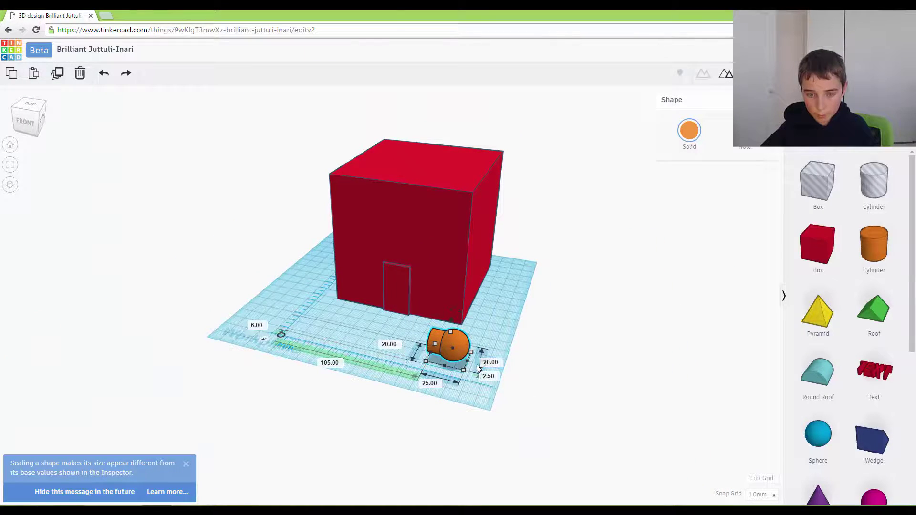
pyautogui.scroll(5, 479, 374)
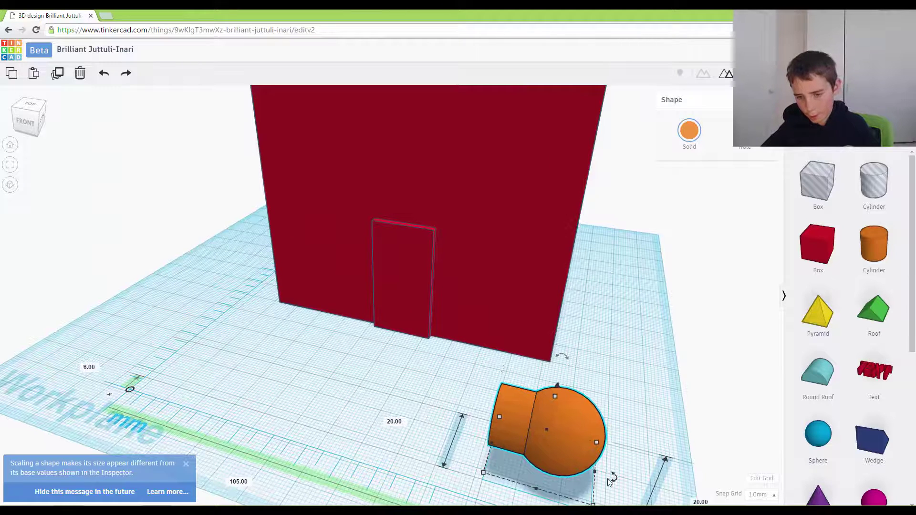
pyautogui.moveTo(609, 479); pyautogui.dragTo(549, 483)
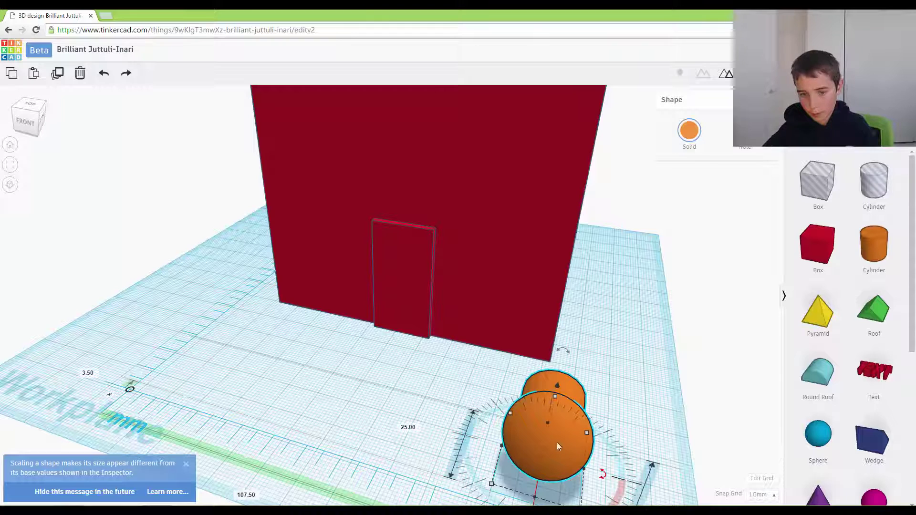
# Set the knob's depth, width and height to 5 mm each
pyautogui.click(411, 428)
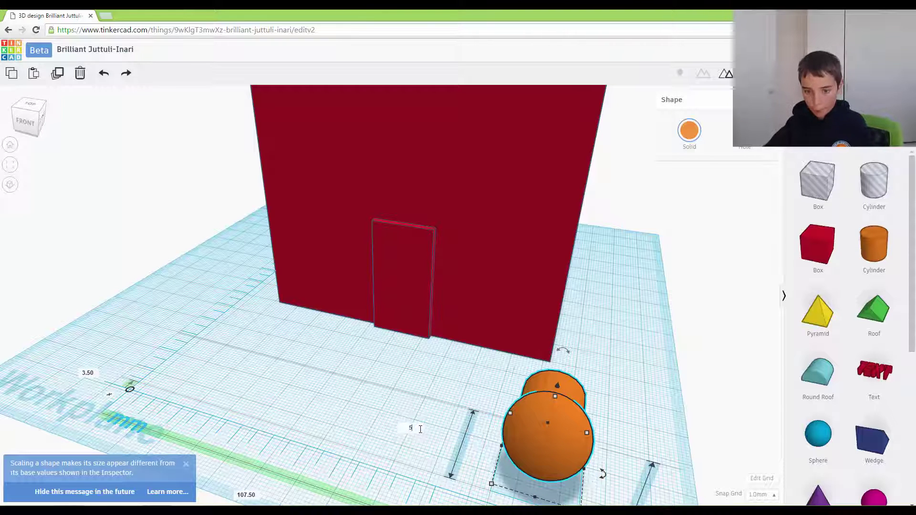
pyautogui.write('5')
pyautogui.press('Return')
pyautogui.moveTo(432, 368); pyautogui.dragTo(368, 378, button='right')
pyautogui.scroll(-5, 368, 378)
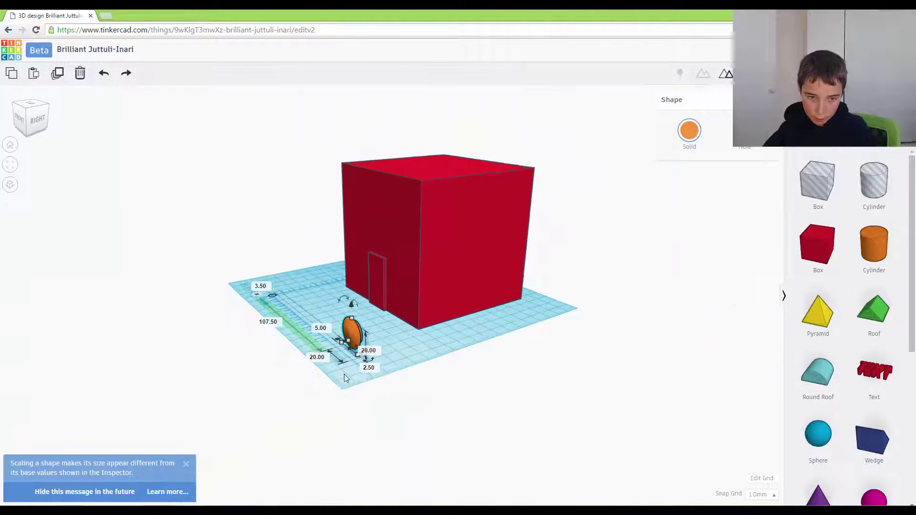
pyautogui.click(318, 358)
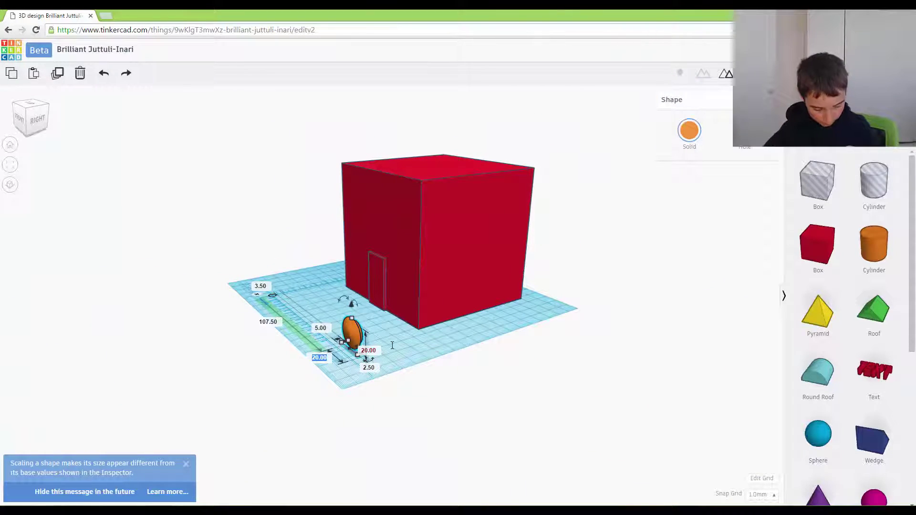
pyautogui.click(374, 349)
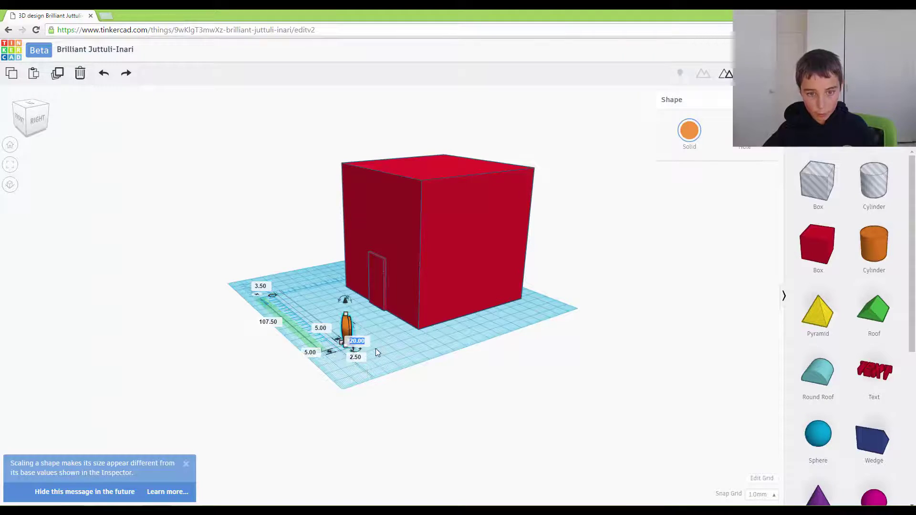
pyautogui.scroll(6, 371, 348)
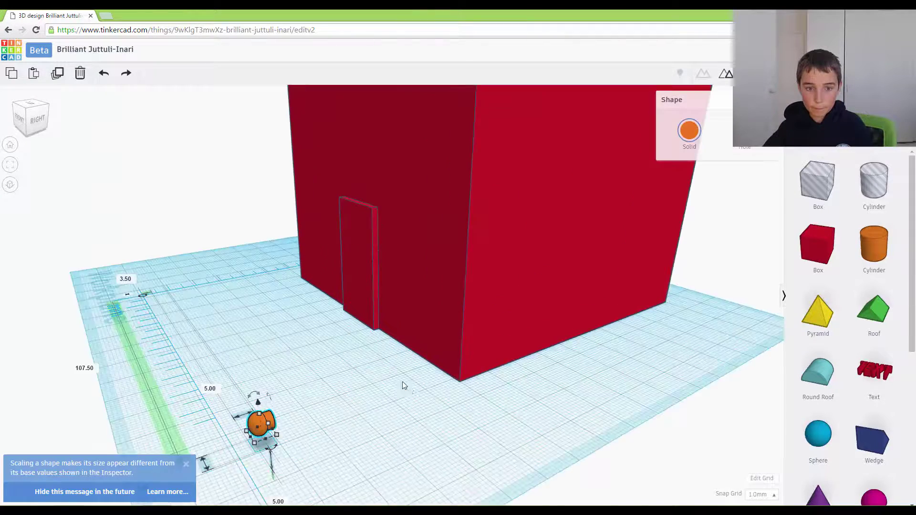
# Align the knob with the house on their centres in width and on their front edges in depth
pyautogui.moveTo(429, 404); pyautogui.dragTo(480, 392, button='right')
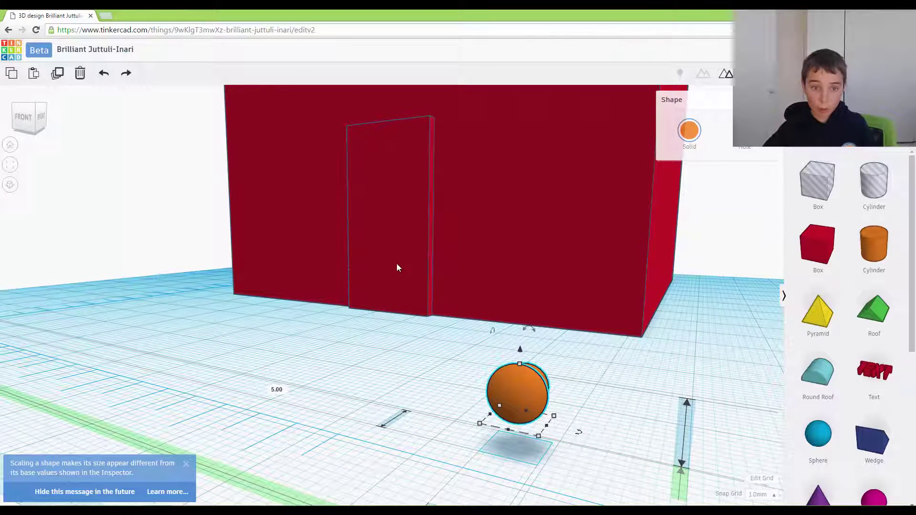
pyautogui.keyDown('shift'); pyautogui.click(393, 220); pyautogui.keyUp('shift')
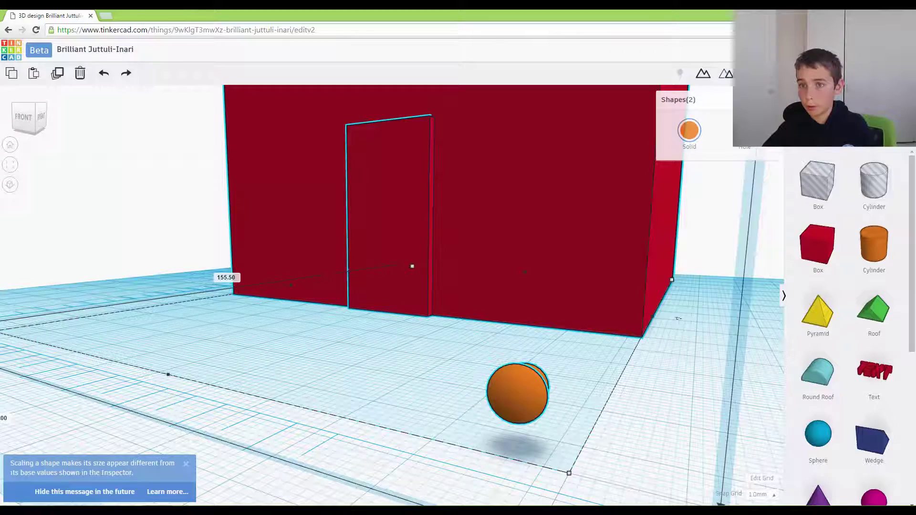
pyautogui.click(749, 74)
pyautogui.scroll(-6, 588, 342)
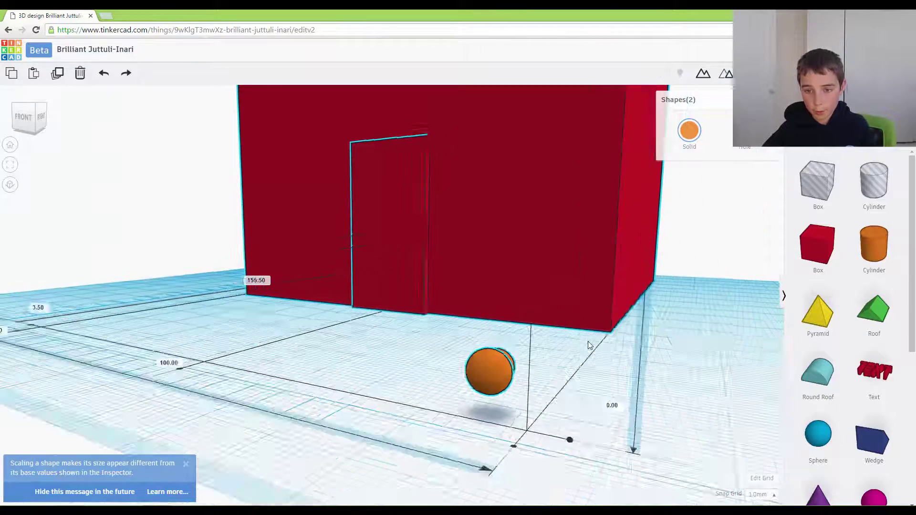
pyautogui.moveTo(638, 403); pyautogui.dragTo(659, 424, button='right')
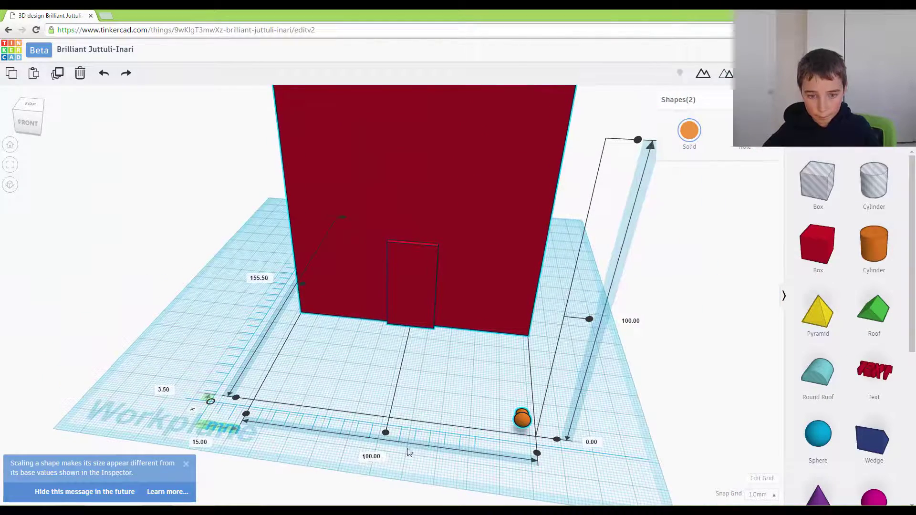
pyautogui.click(385, 435)
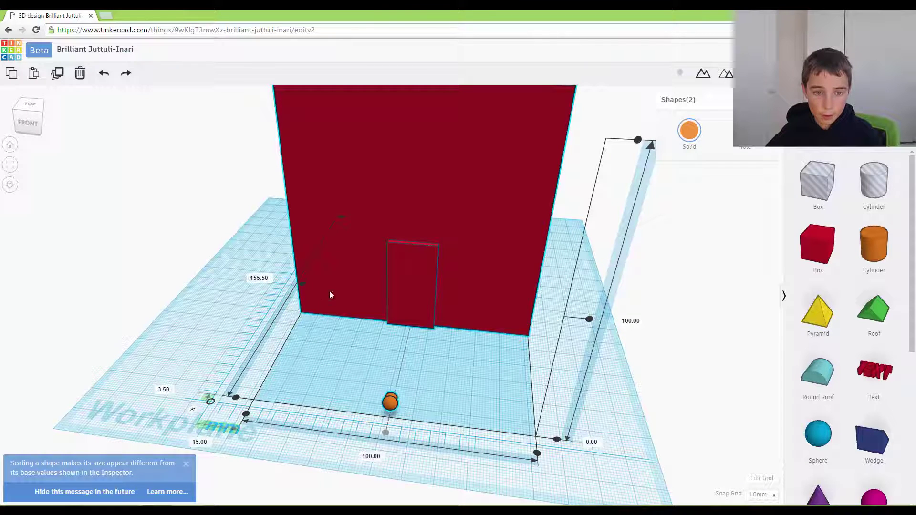
pyautogui.moveTo(235, 405); pyautogui.dragTo(238, 399)
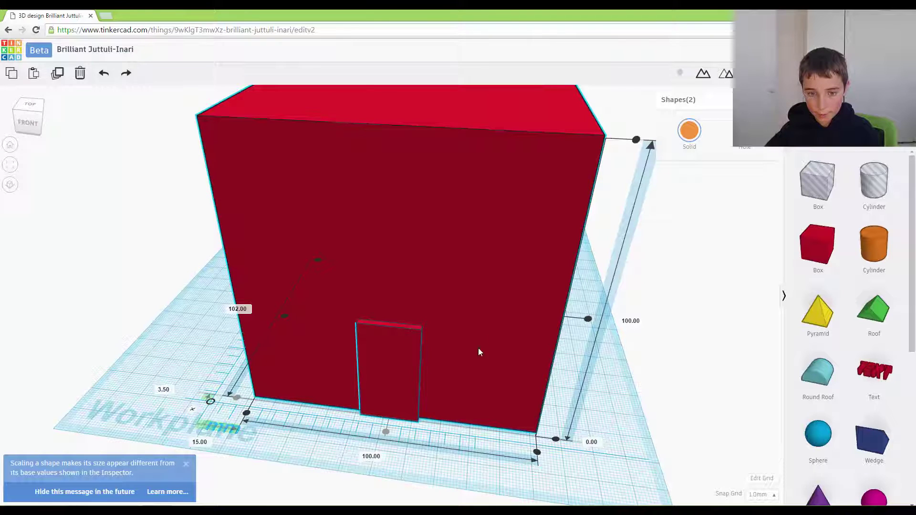
# Move the house with its door back 4 mm so the knob protrudes from the door's front
pyautogui.click(486, 331)
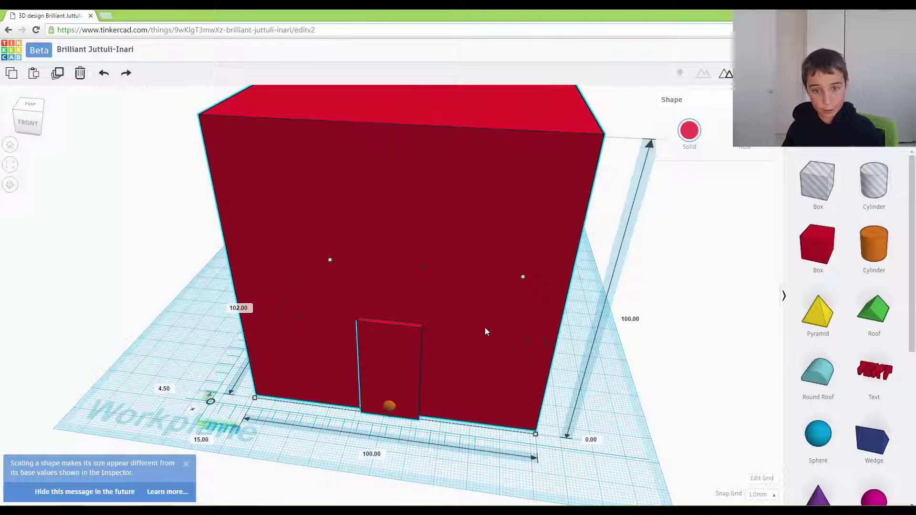
pyautogui.press('Up')
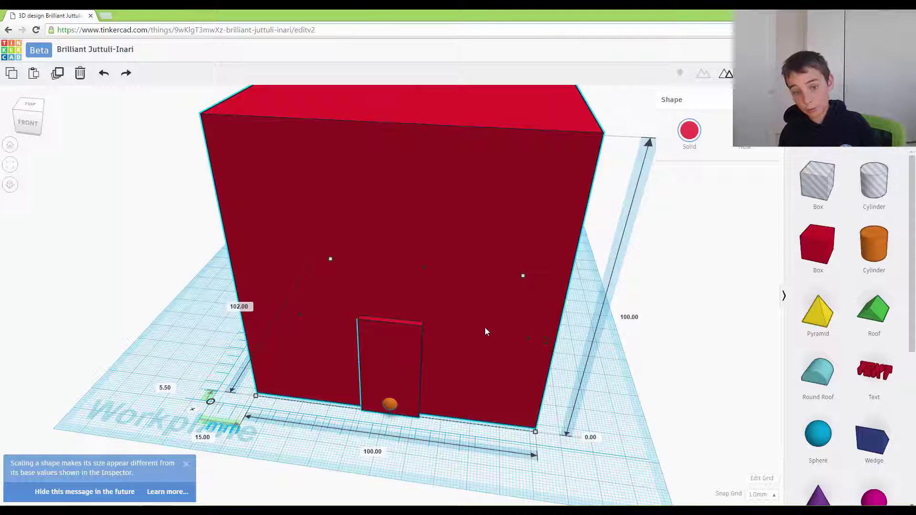
pyautogui.press('Up')
pyautogui.press('Up')
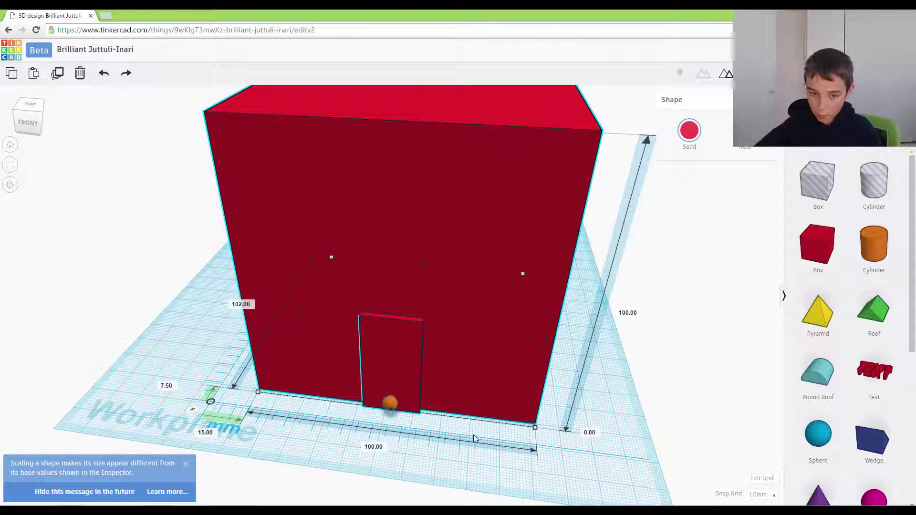
pyautogui.scroll(4, 463, 482)
pyautogui.scroll(-4, 463, 482)
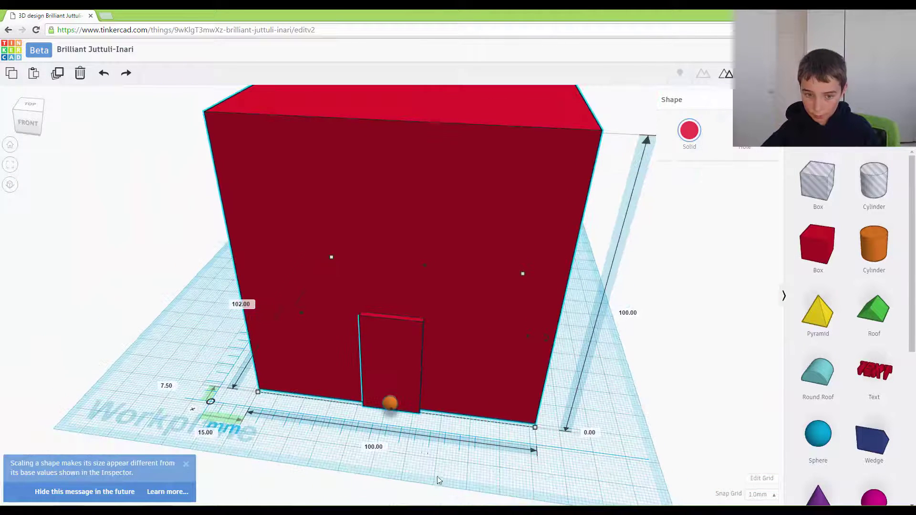
# Raise the knob 20 mm above the workplane and move it 7 mm sideways toward the door's right edge
pyautogui.click(390, 401)
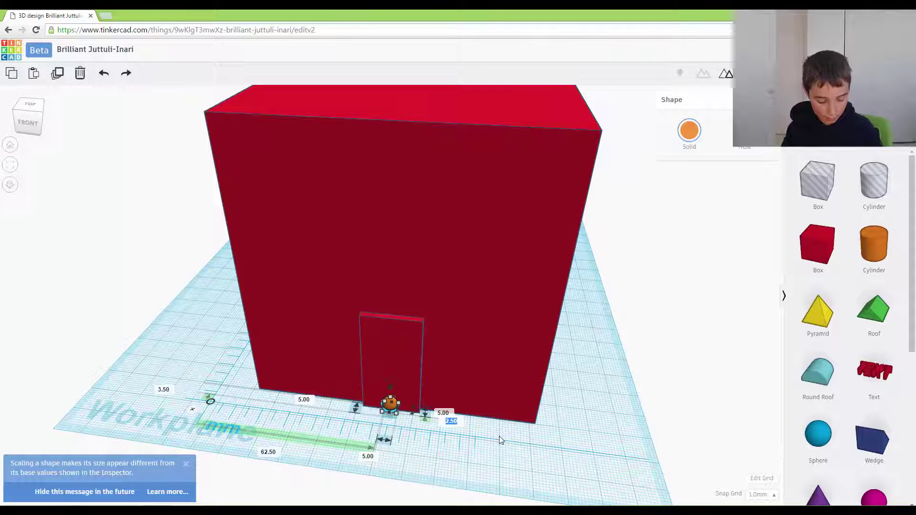
pyautogui.write('20')
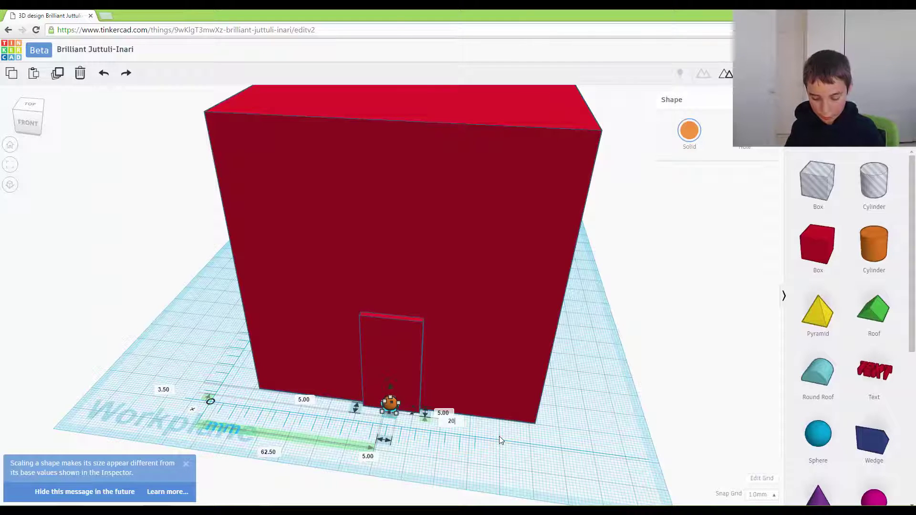
pyautogui.press('Return')
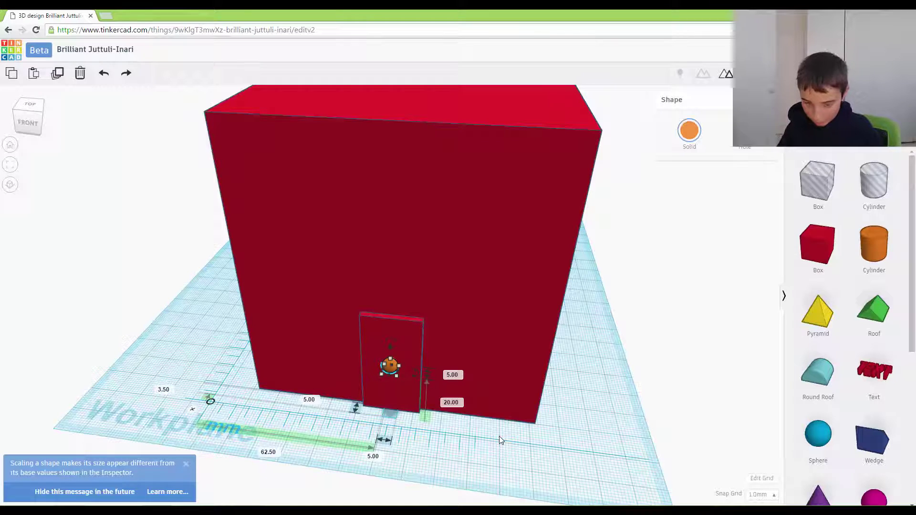
pyautogui.press('Right')
pyautogui.press('Right')
pyautogui.press('Right')
pyautogui.press('Right')
pyautogui.press('Right')
pyautogui.press('Right')
pyautogui.press('Right')
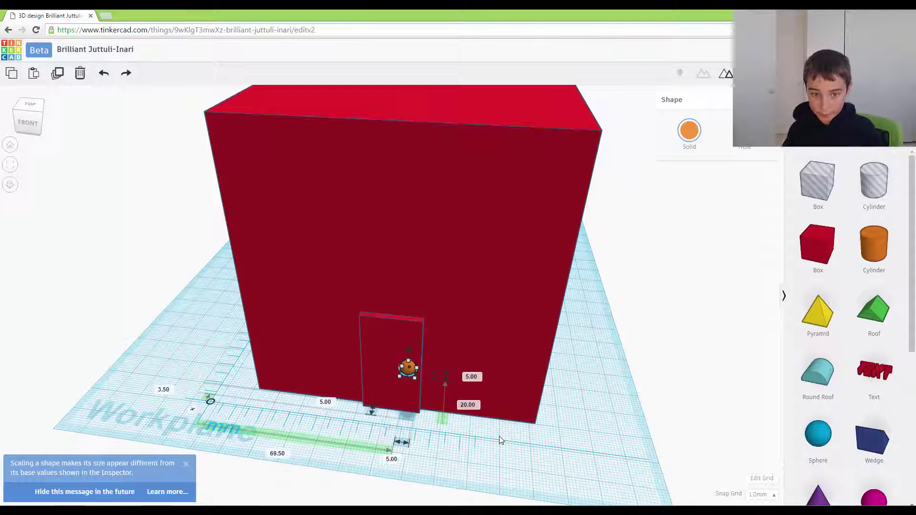
# Group the knob with the house, return to the home view and dismiss the scaling notice
pyautogui.keyDown('shift'); pyautogui.click(294, 292); pyautogui.keyUp('shift')
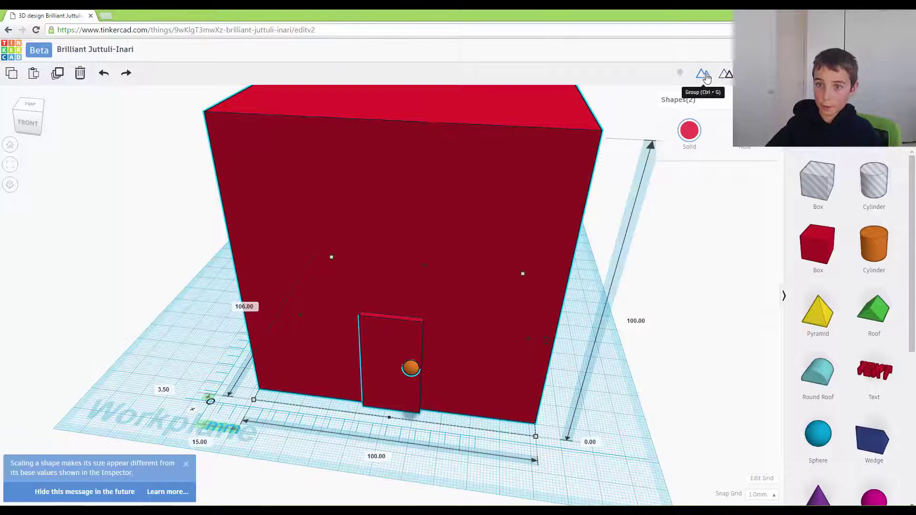
pyautogui.click(10, 145)
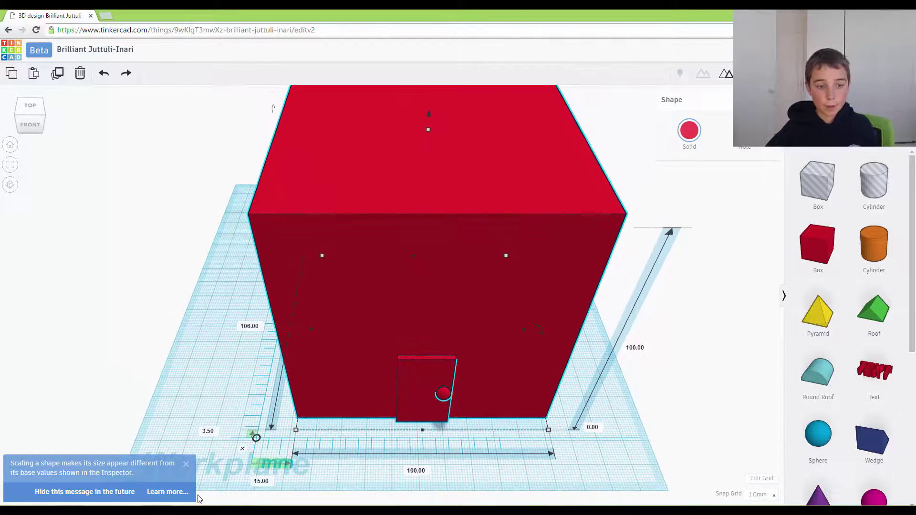
pyautogui.click(186, 463)
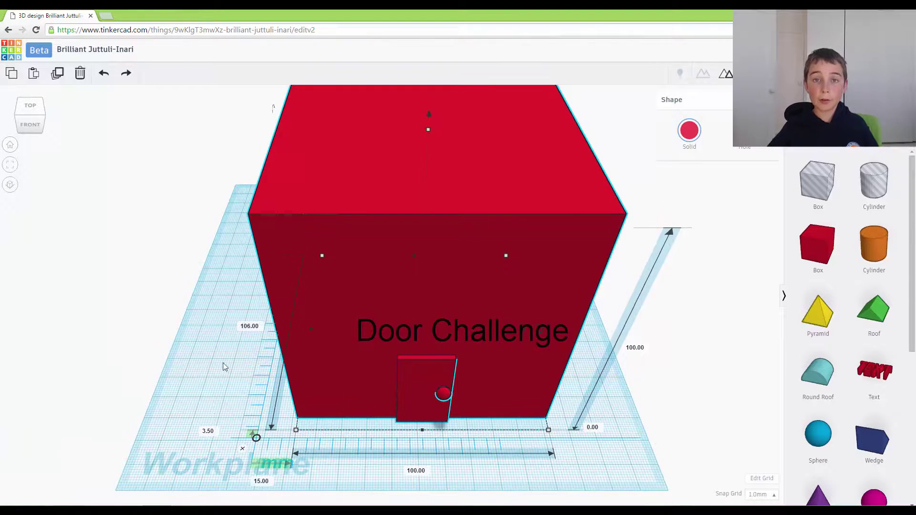